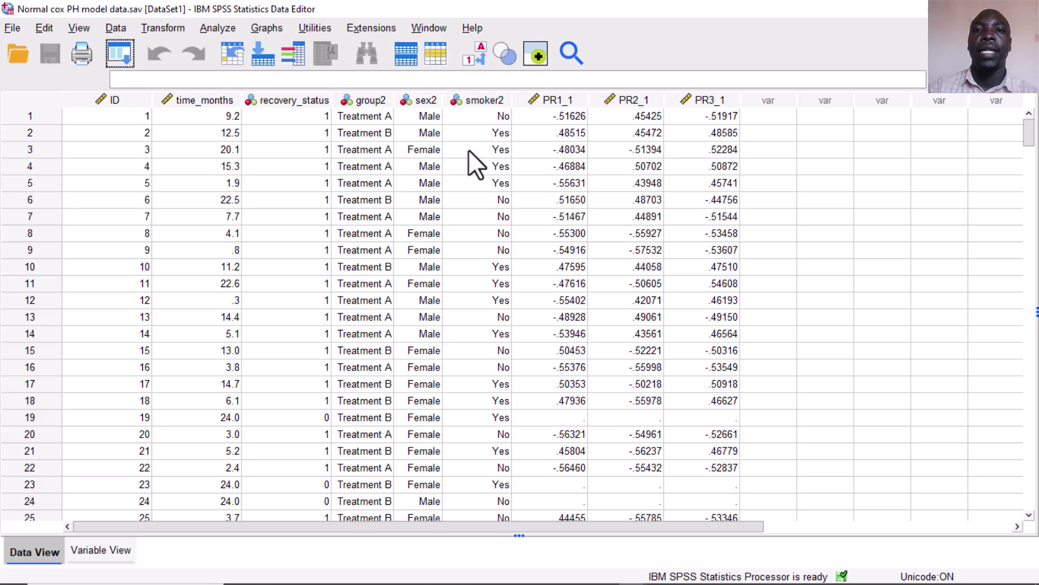
Delete the partial residual variables PR1_1, PR2_1 and PR3_1 from the dataset
drag(550, 99, 696, 109)
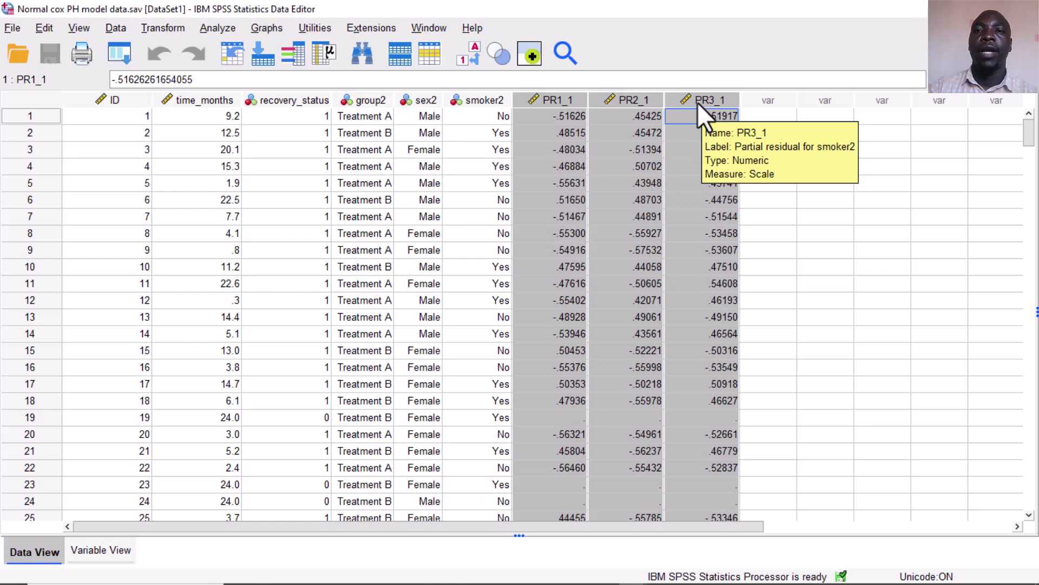
right_click(697, 102)
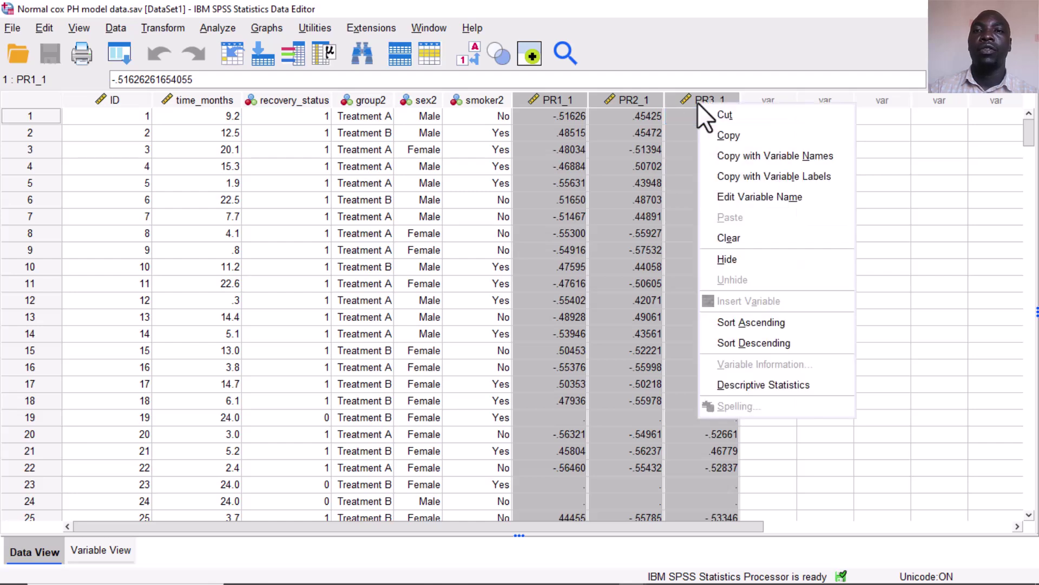
click(718, 238)
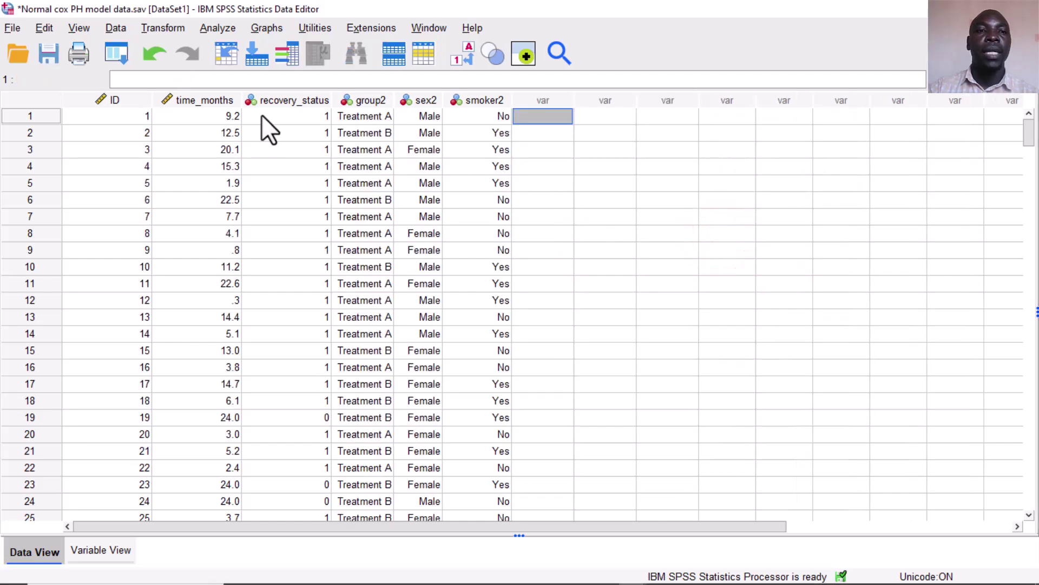
Review the time_months and recovery_status columns and the group2, sex2 and smoker2 covariate columns
click(187, 98)
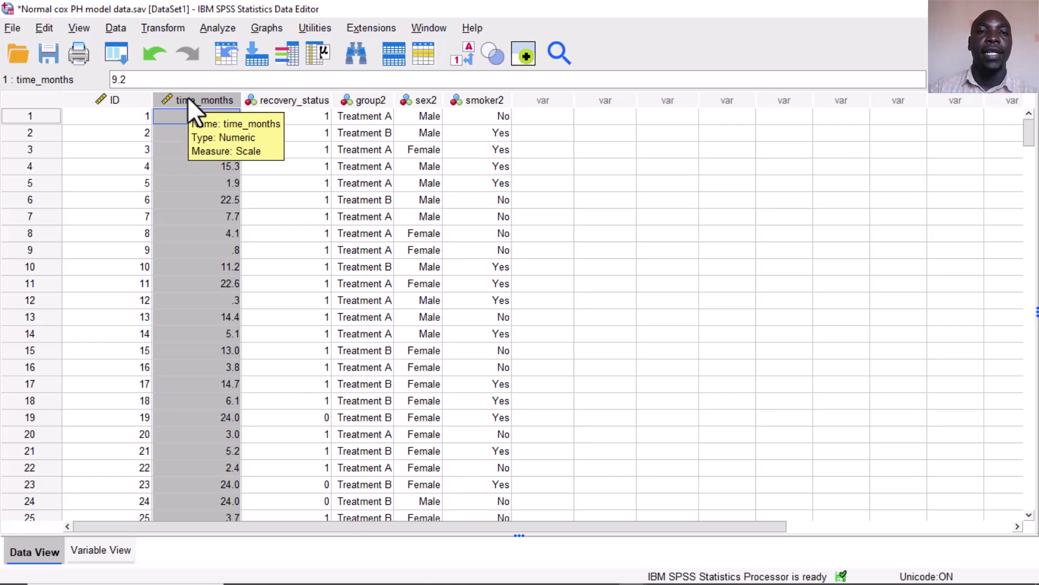
click(271, 99)
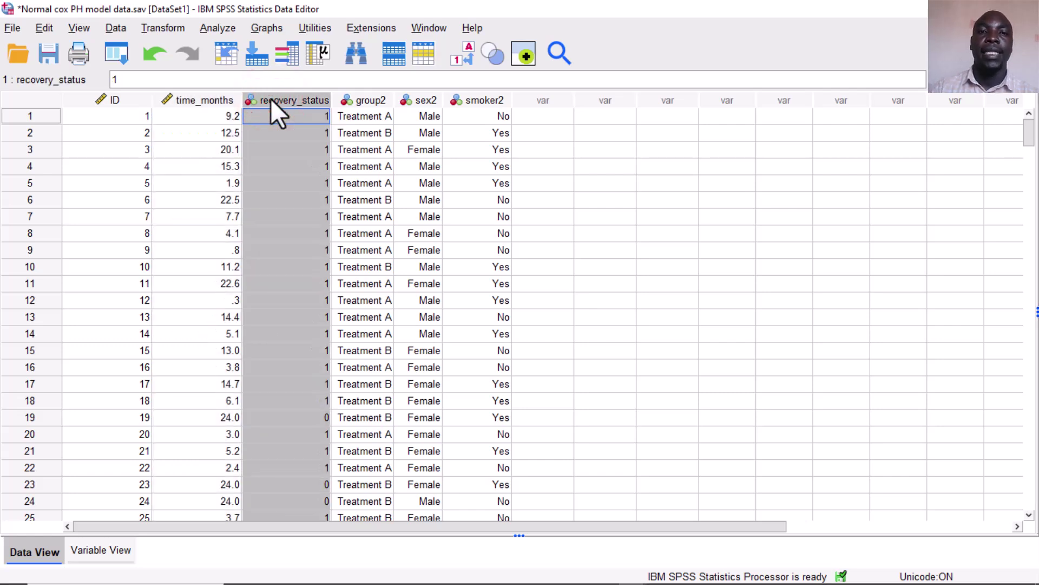
drag(341, 99, 480, 102)
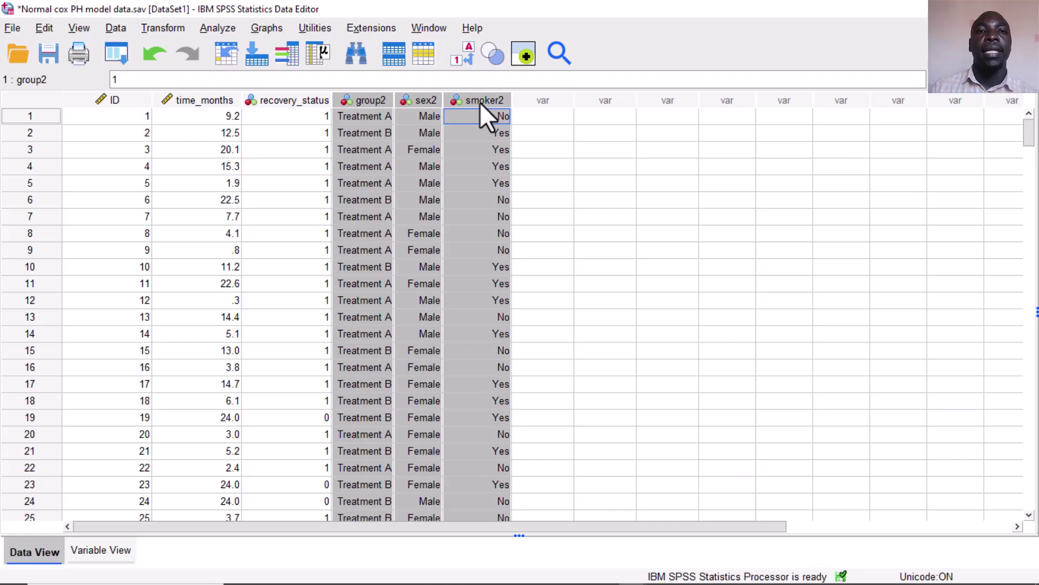
click(605, 400)
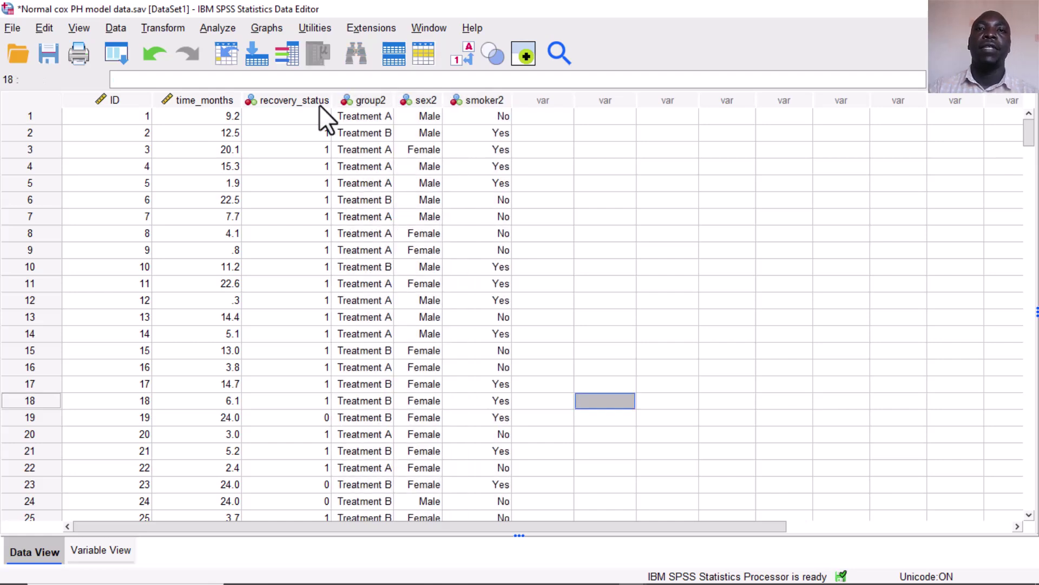
Start a fresh Cox Regression analysis with time_months as the time variable
click(216, 29)
mouse_move(253, 185)
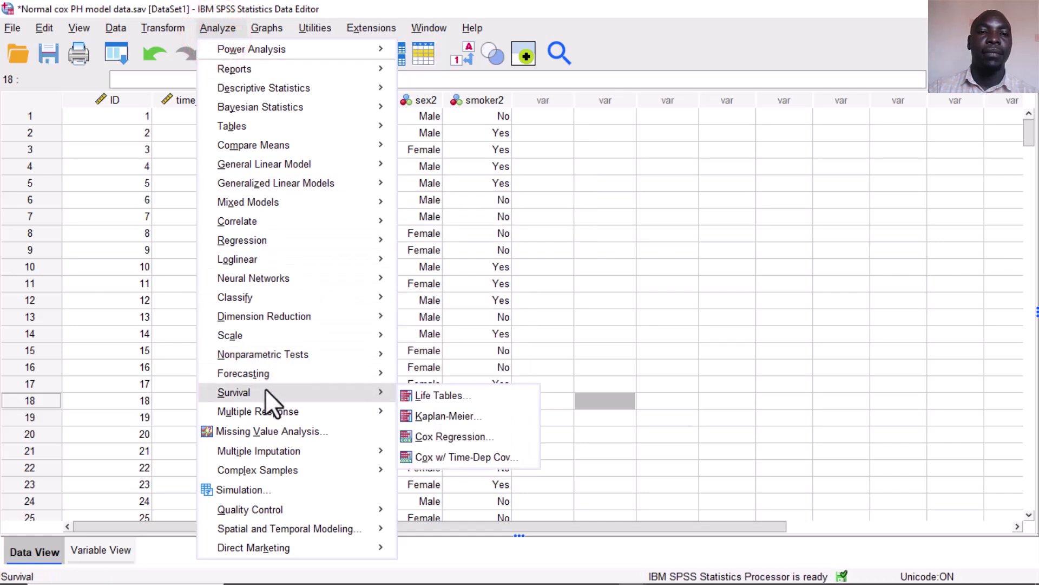
mouse_move(325, 411)
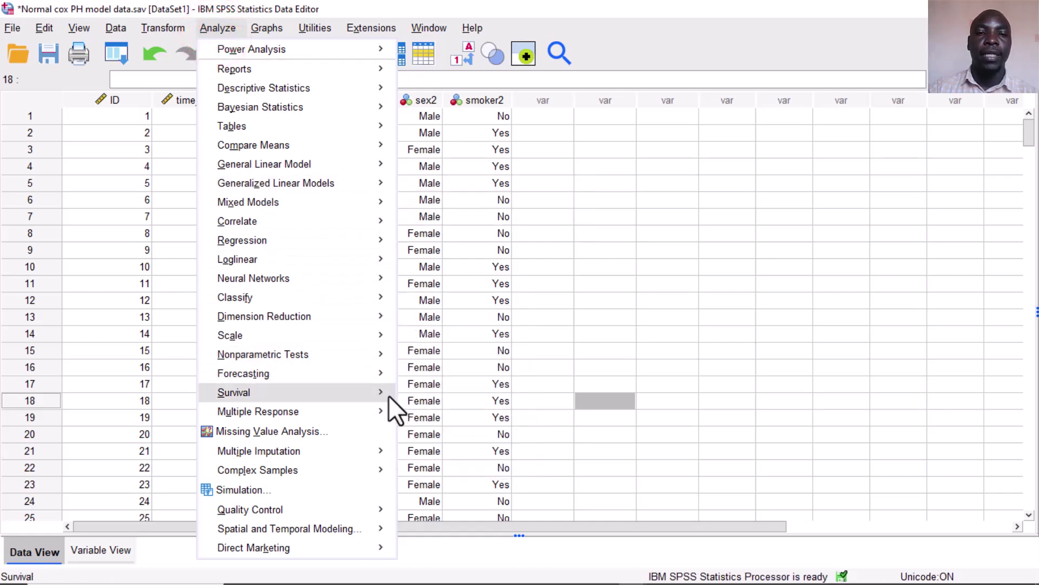
mouse_move(390, 396)
click(433, 436)
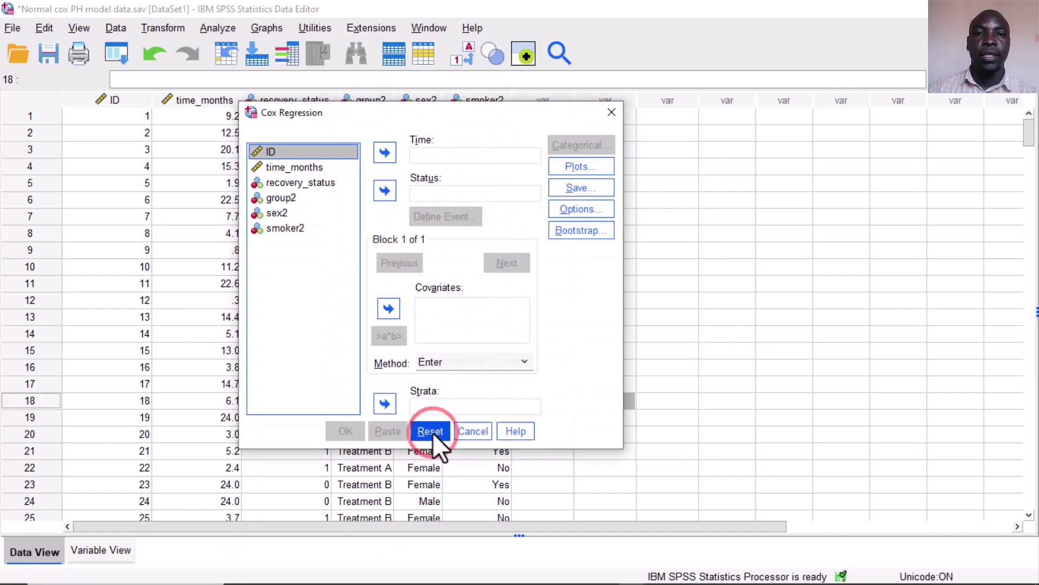
click(309, 166)
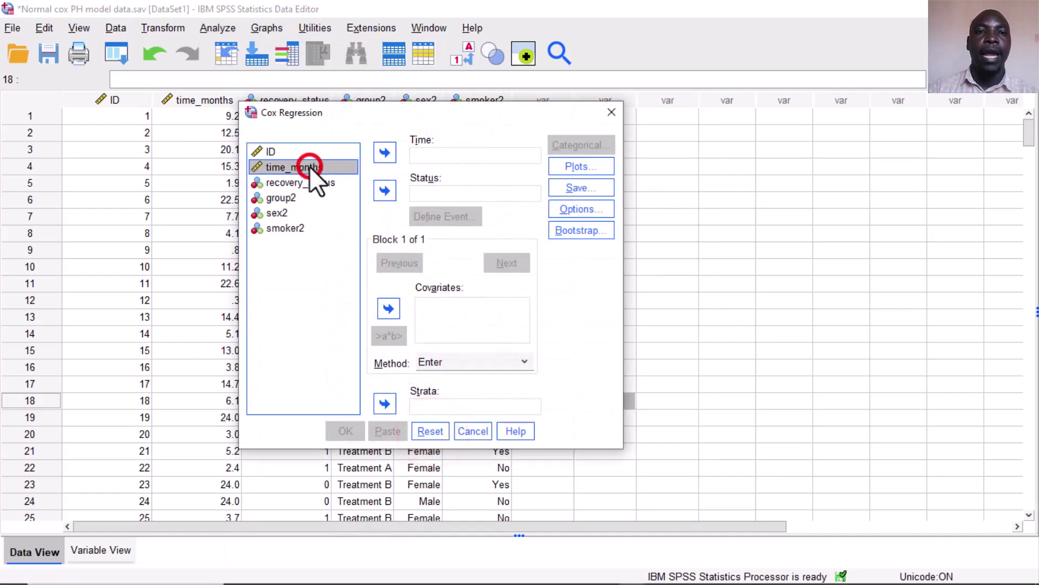
click(385, 152)
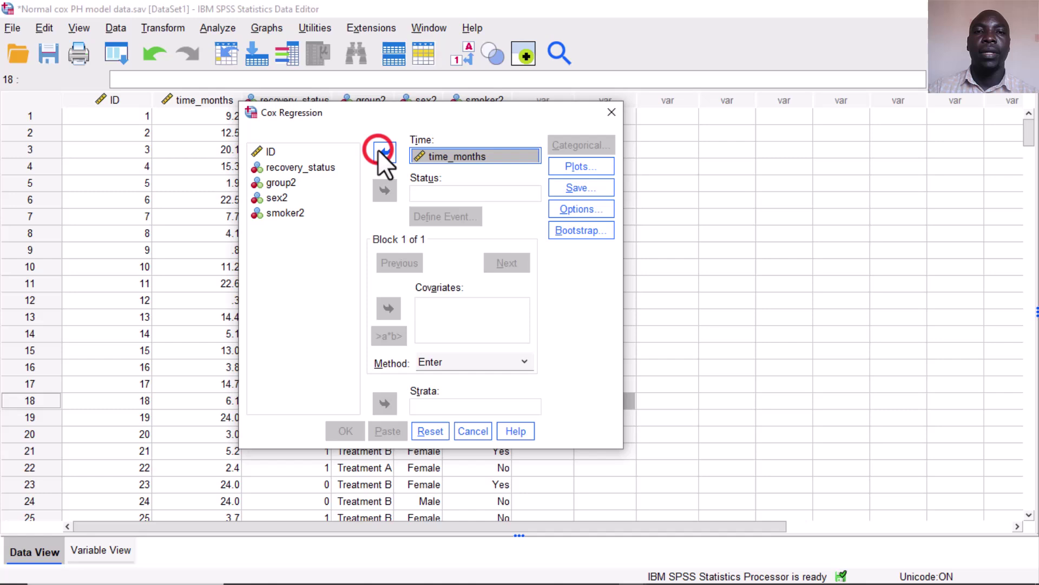
Assign recovery_status as the status variable and define the single value 1 as the event
click(286, 169)
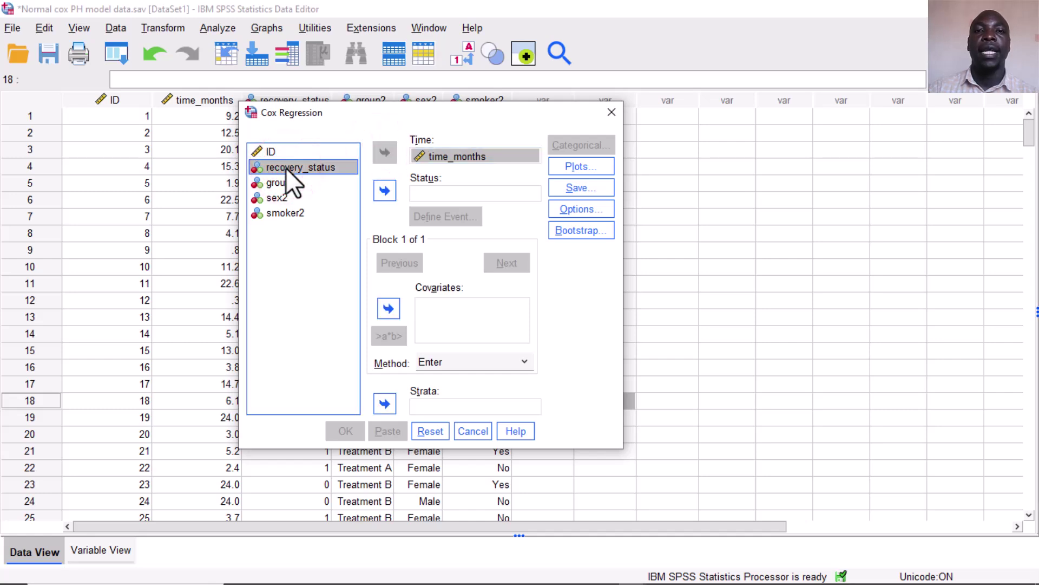
click(385, 189)
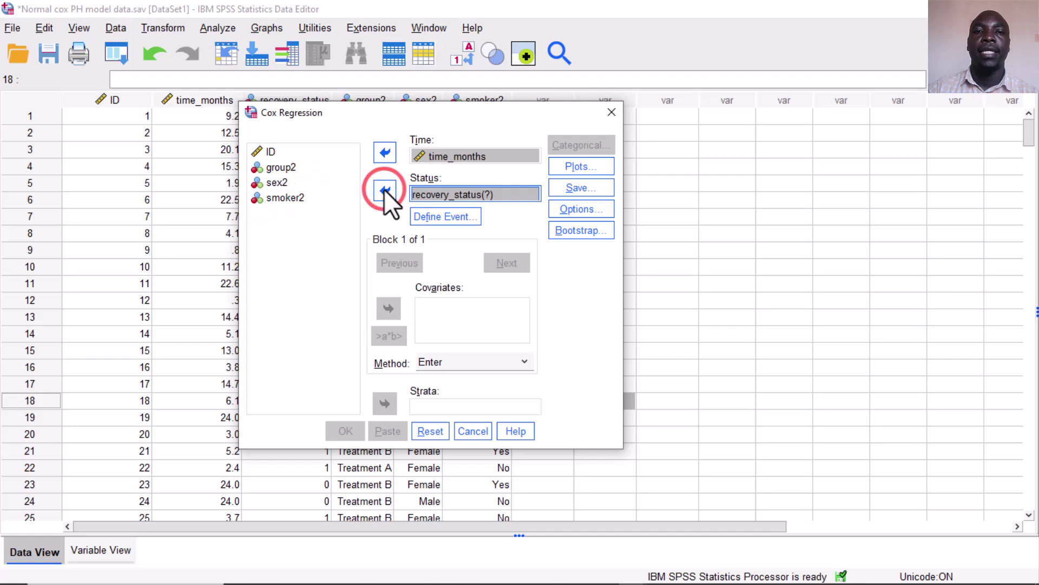
click(448, 211)
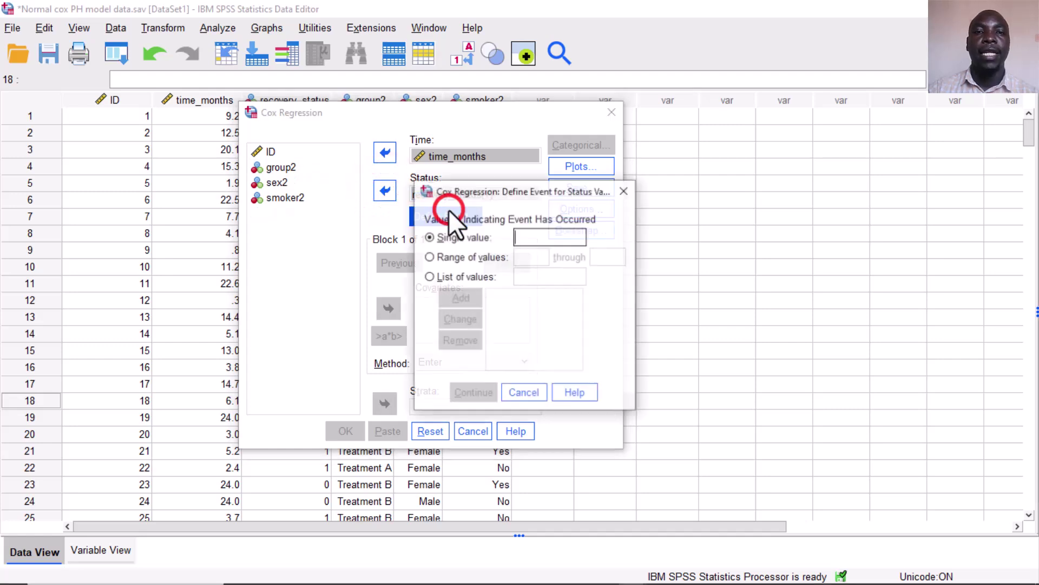
text(1)
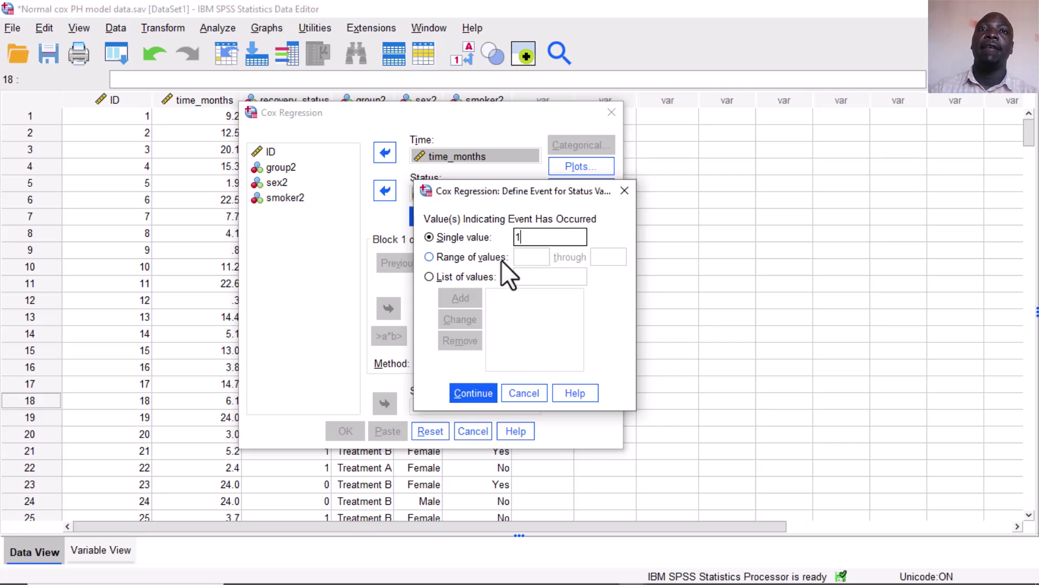
click(464, 390)
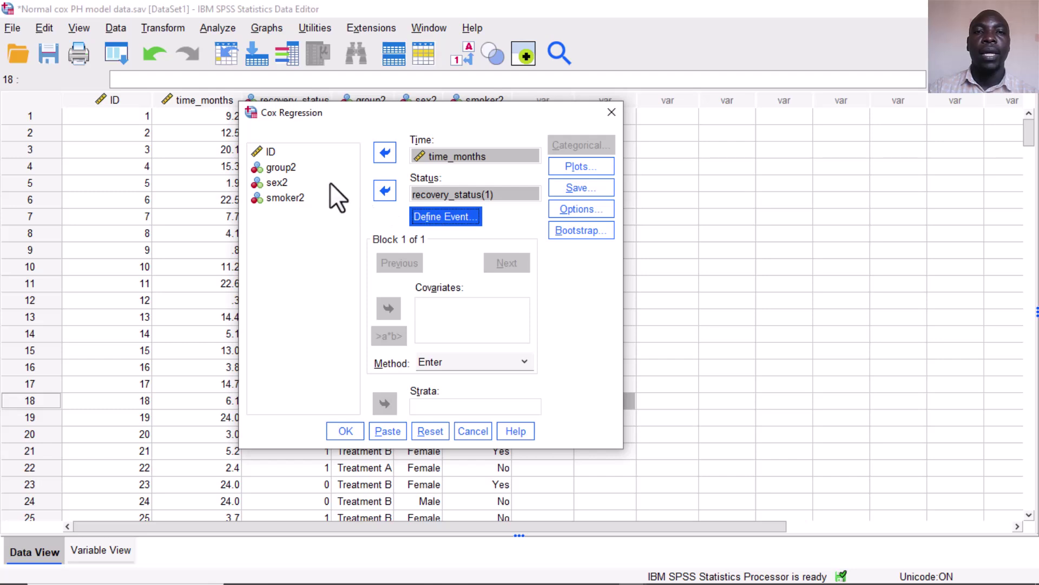
Add group2, sex2 and smoker2 as covariates in the Cox Regression model
click(287, 168)
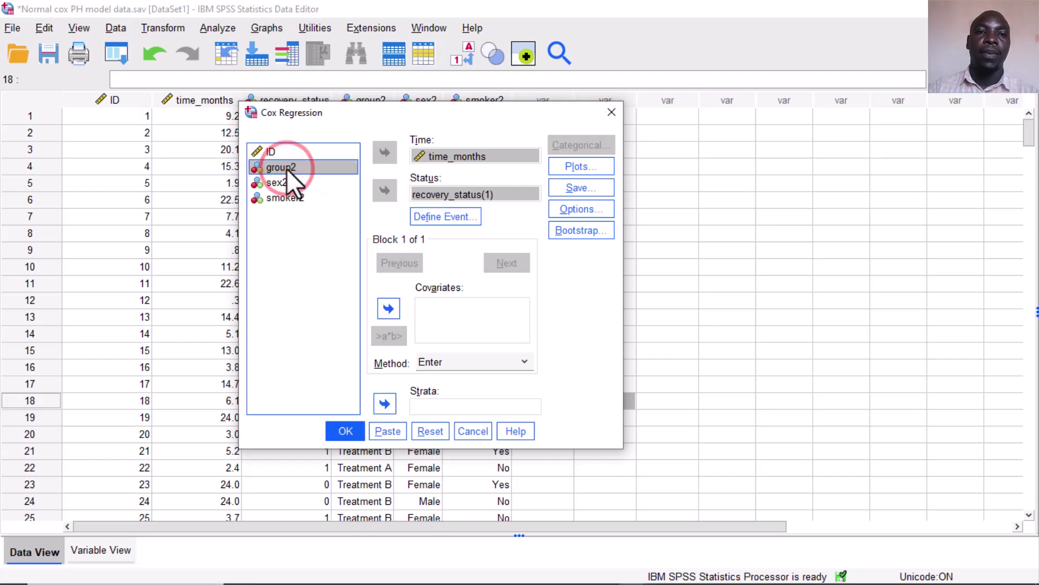
shift+click(282, 199)
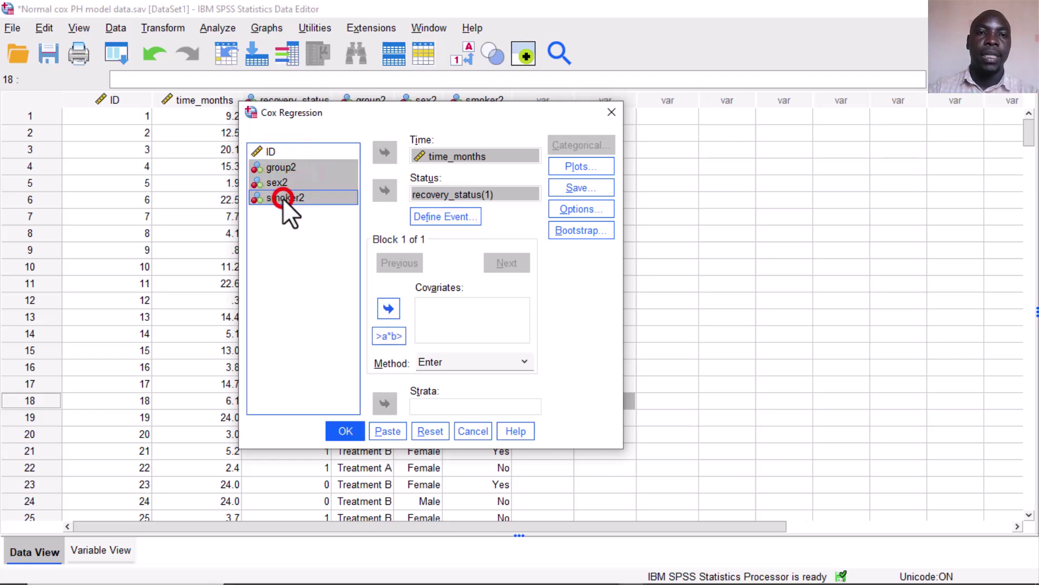
click(382, 304)
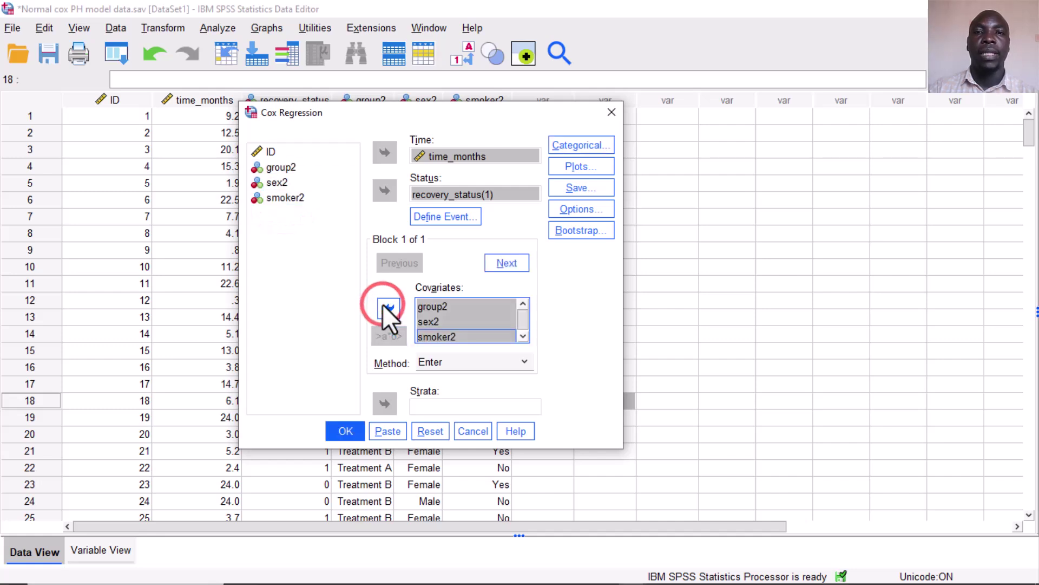
Define smoker2, group2 and sex2 as categorical covariates with indicator contrast and the first category as reference
click(586, 144)
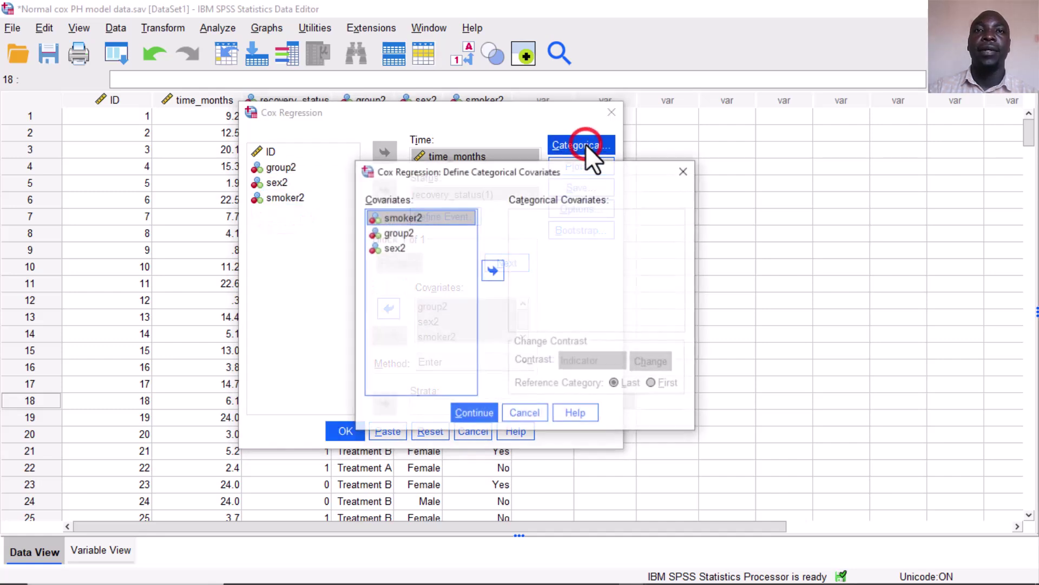
shift+click(399, 247)
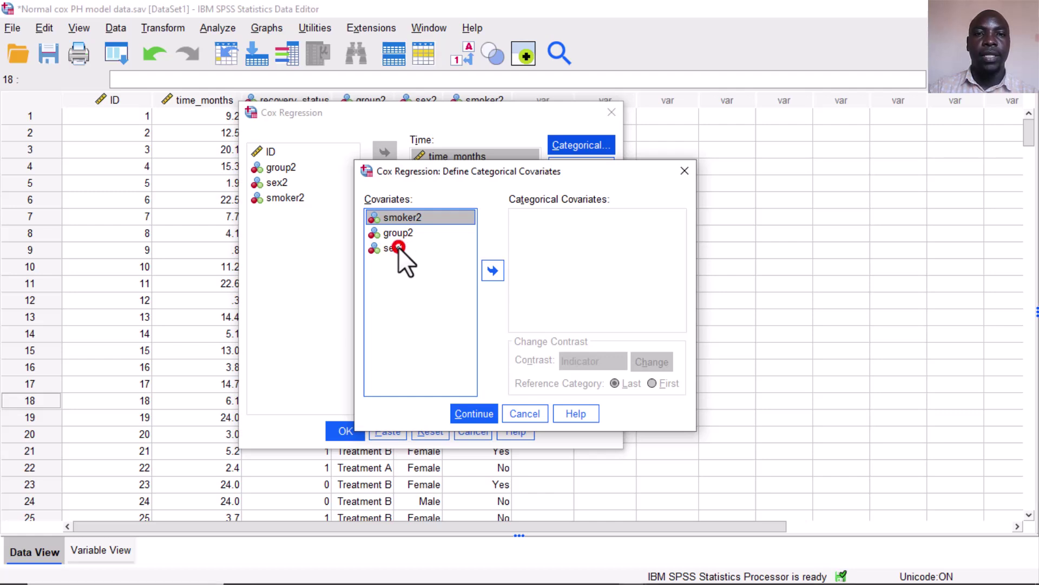
click(492, 271)
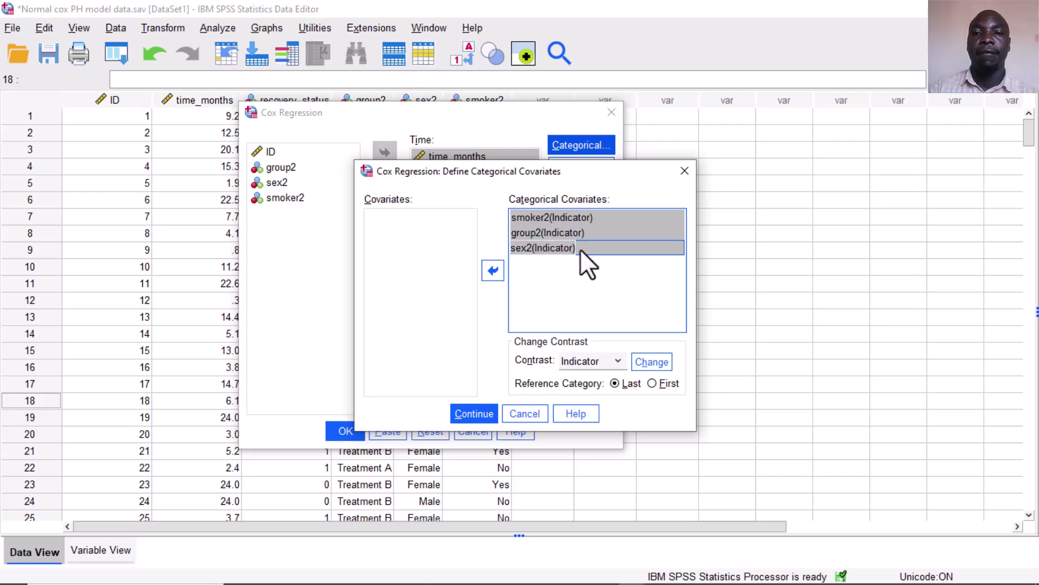
click(655, 383)
click(649, 362)
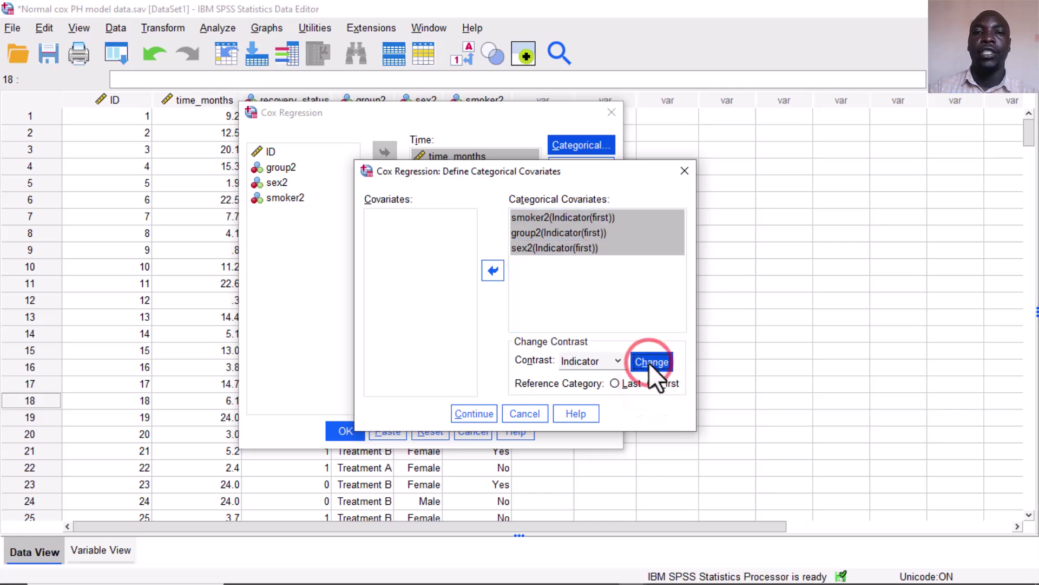
click(479, 416)
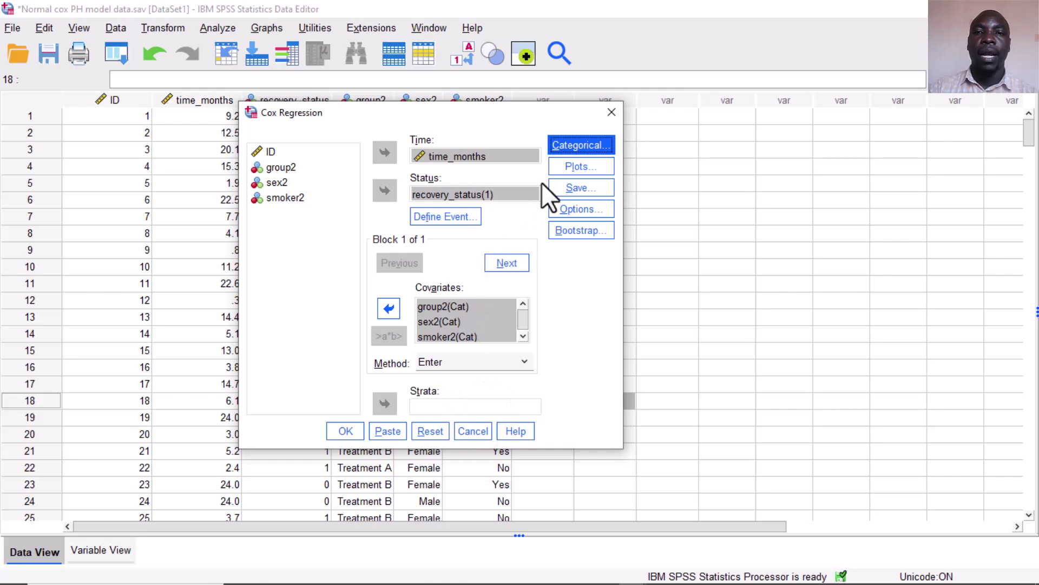
Request the 95% confidence interval for exp(B) and run the Cox Regression
click(594, 213)
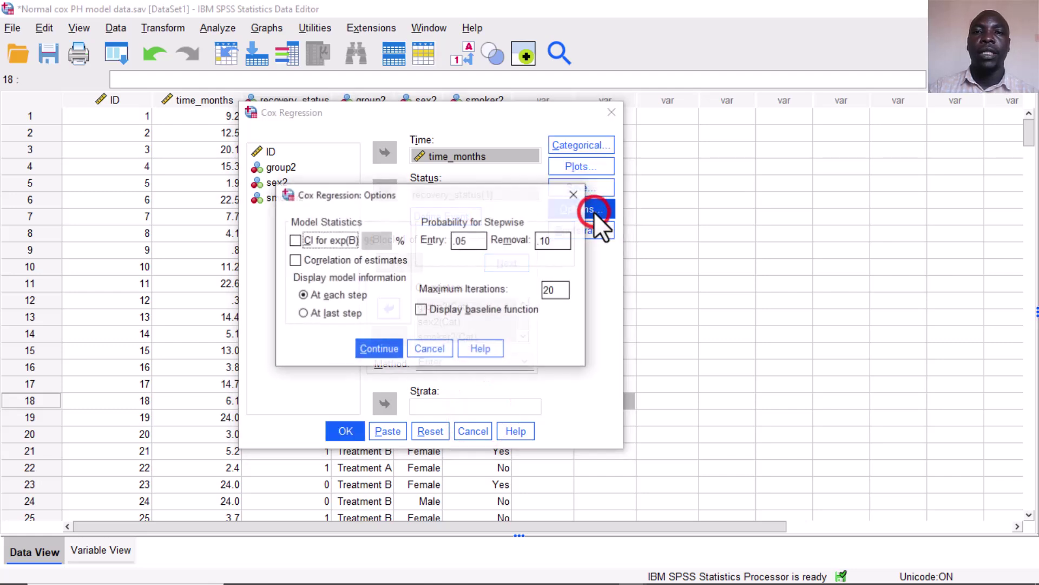
click(294, 241)
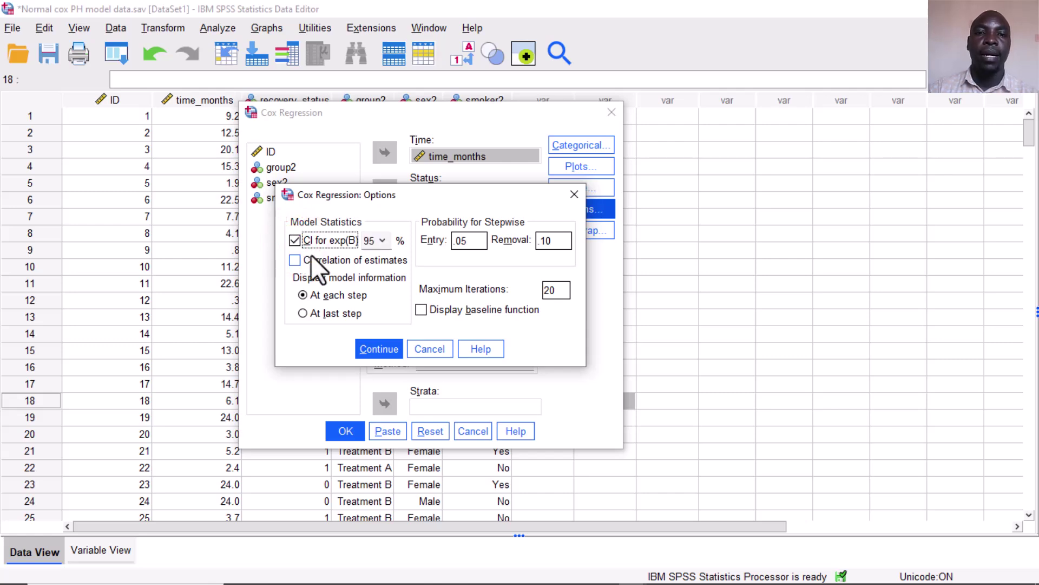
click(370, 345)
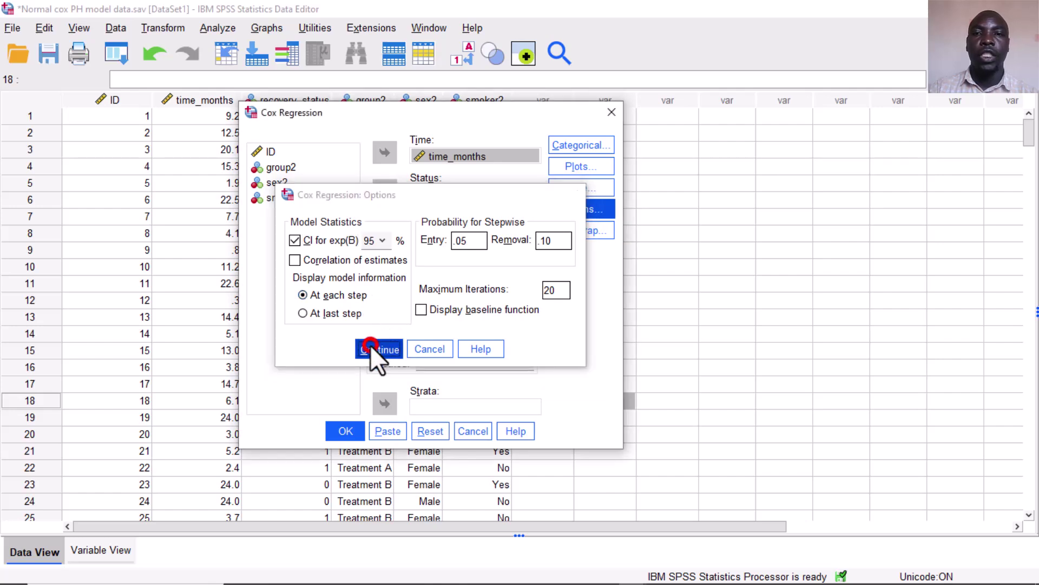
click(345, 432)
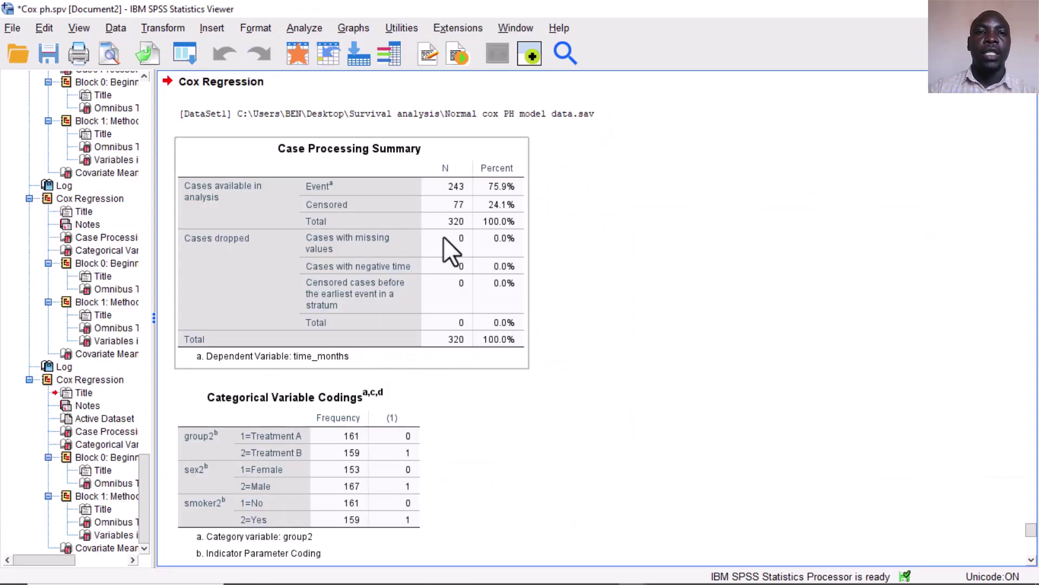
Examine the Case Processing Summary, Categorical Variable Codings, Block 1 Omnibus Tests and Variables in the Equation tables in the Cox Regression output
click(355, 256)
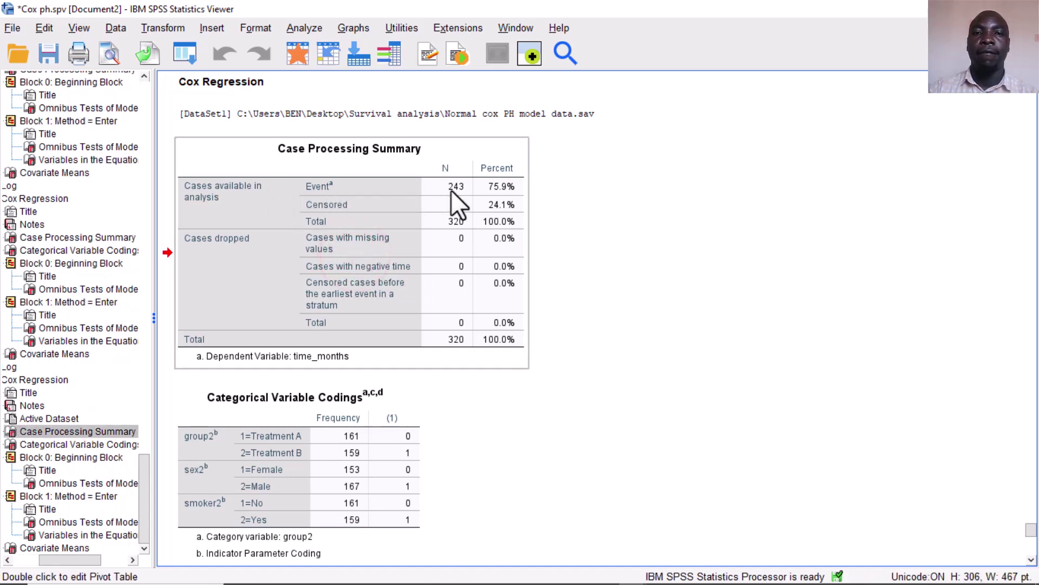
click(425, 203)
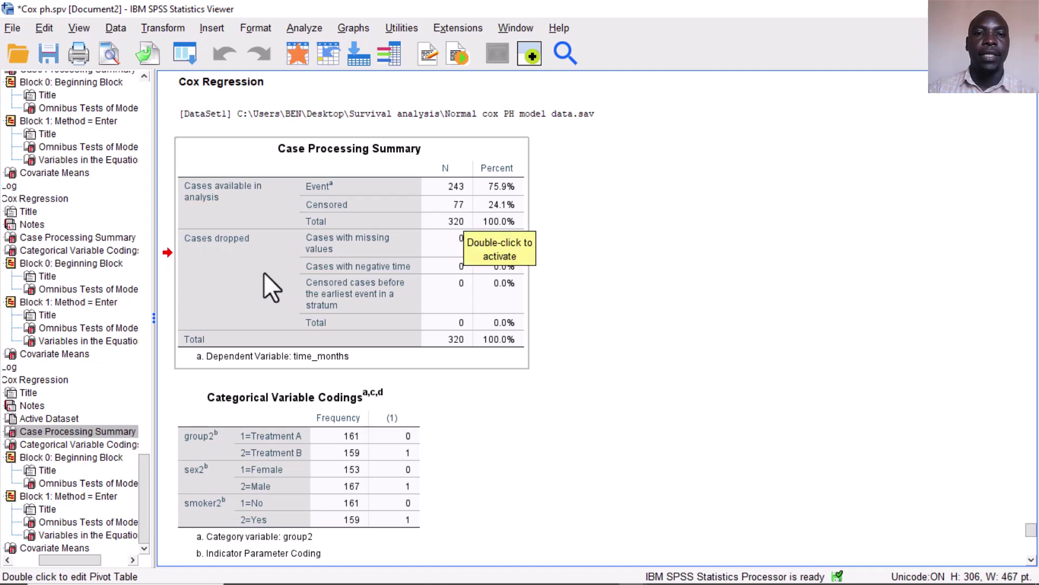
click(366, 242)
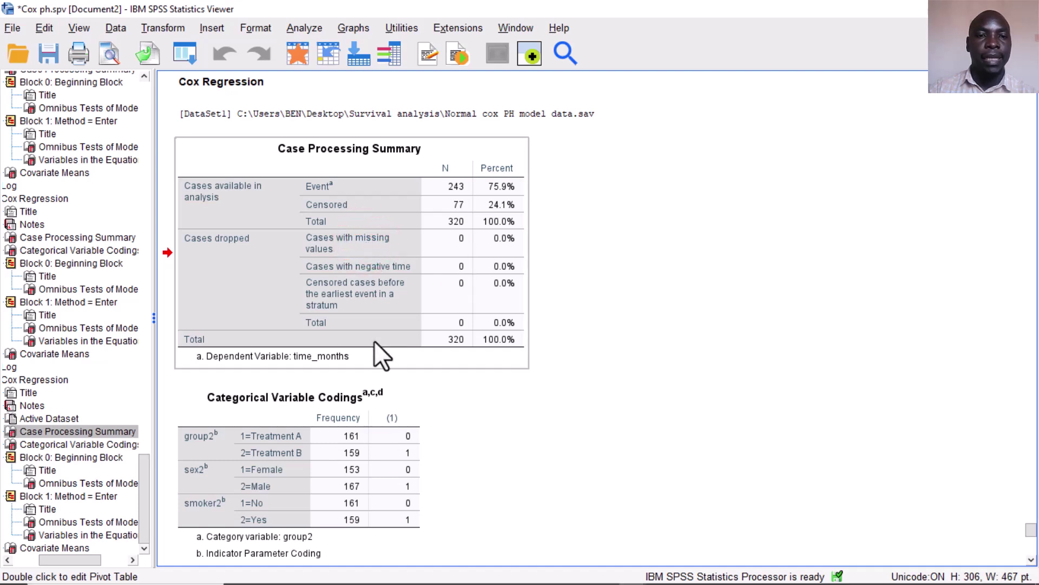
click(283, 355)
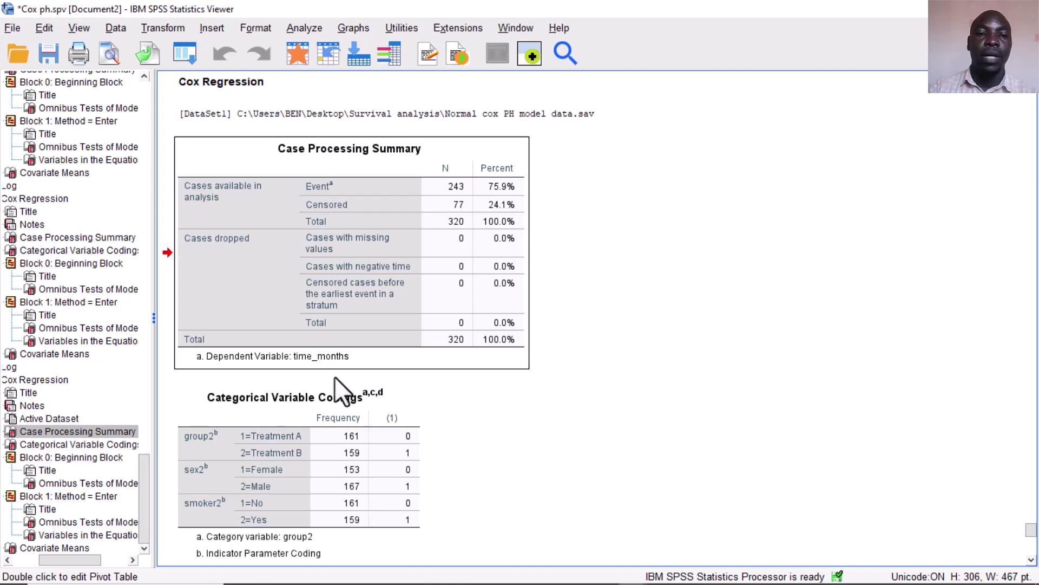
click(332, 420)
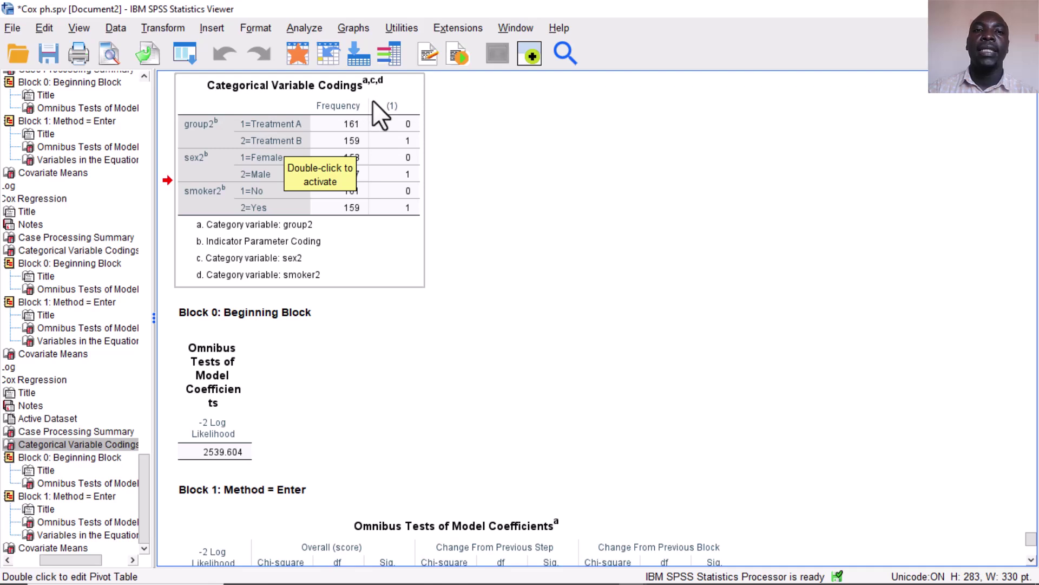
click(327, 125)
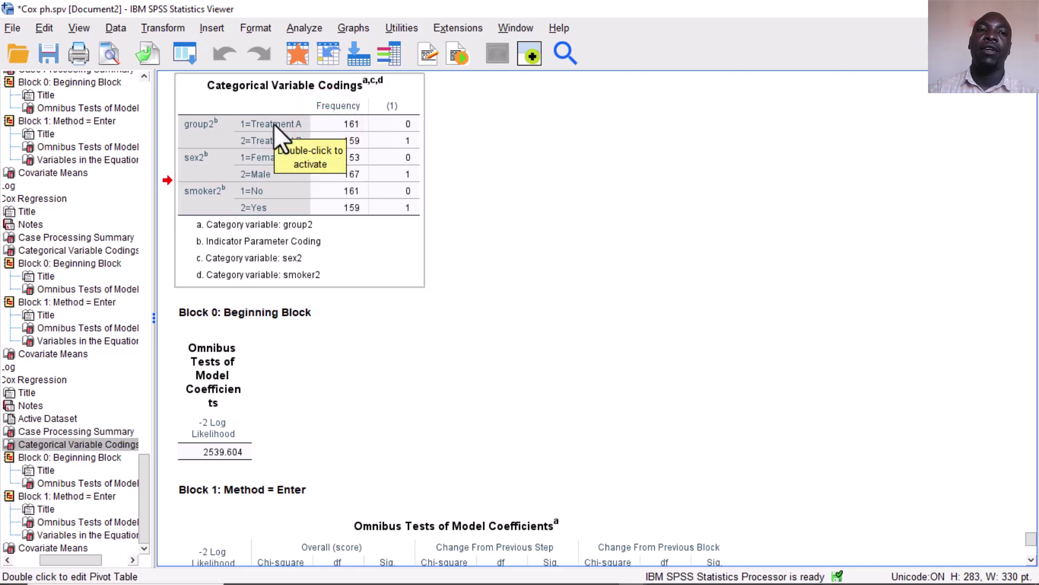
click(232, 126)
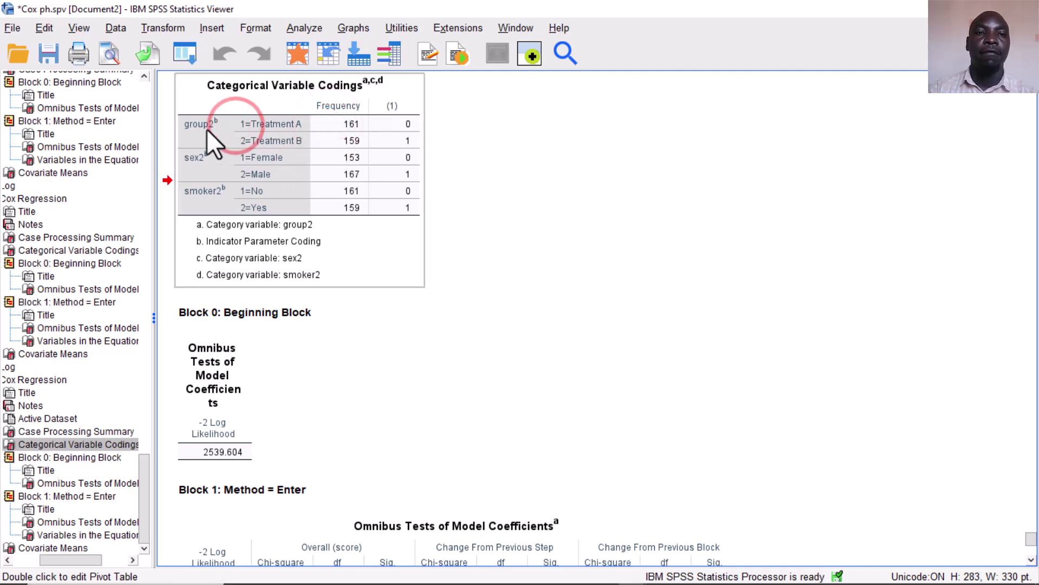
click(402, 119)
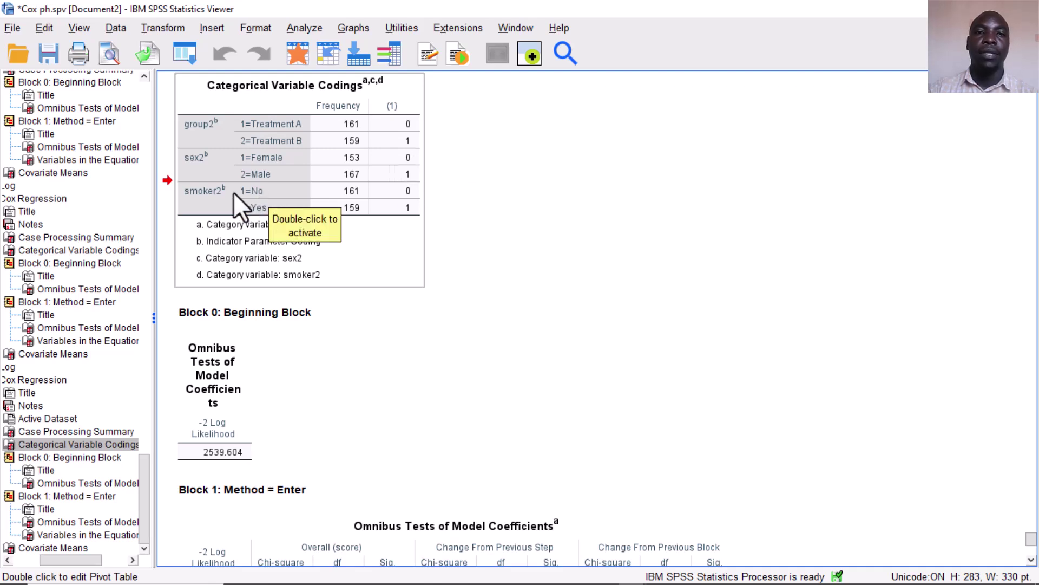
click(401, 189)
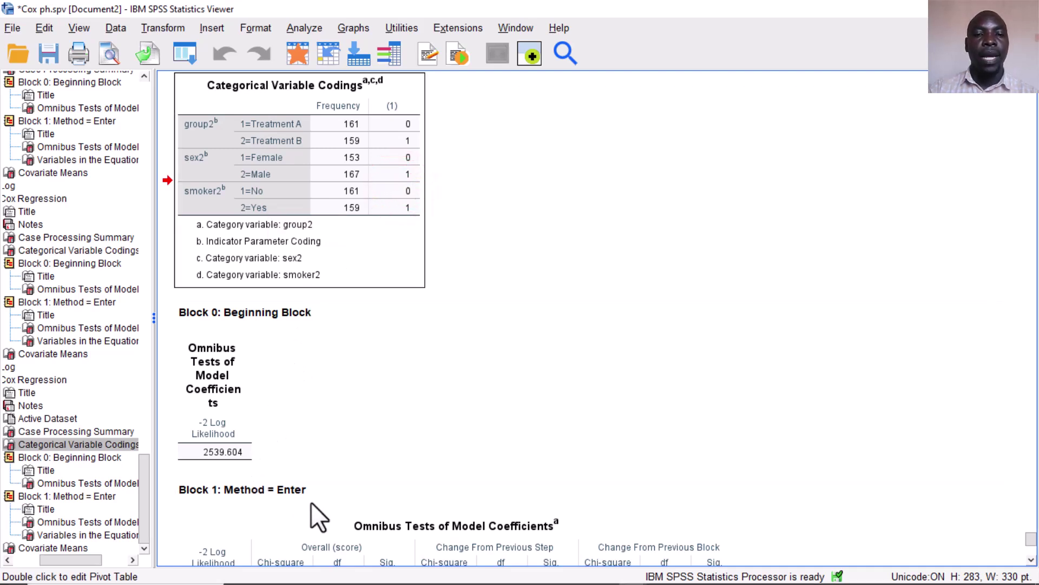
click(354, 519)
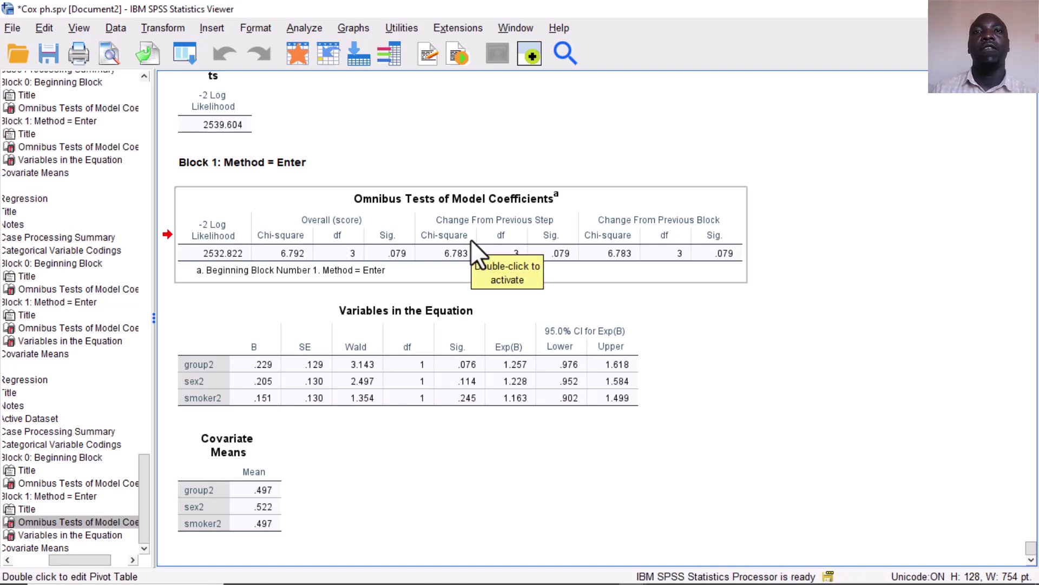
click(460, 309)
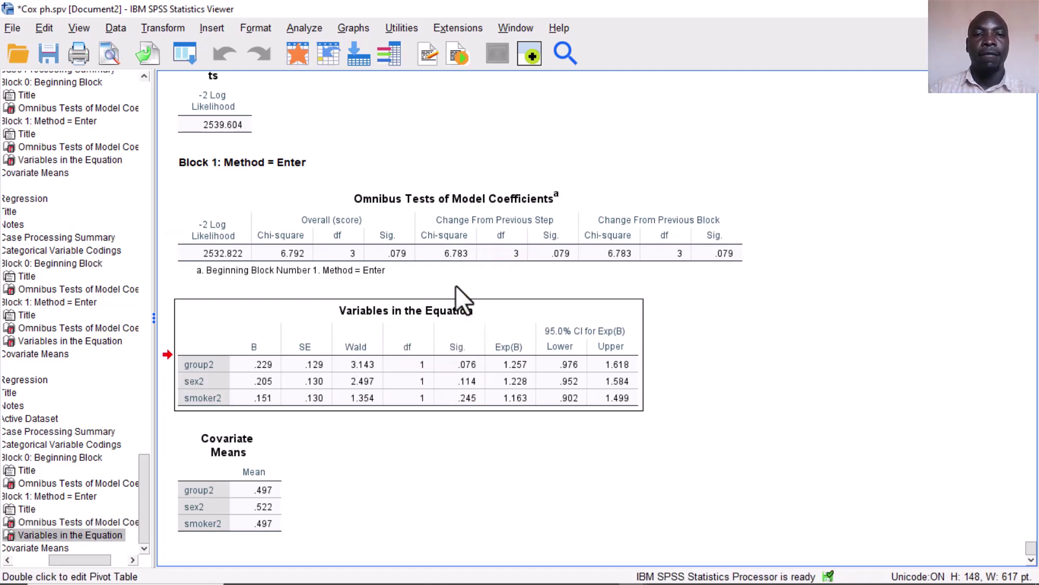